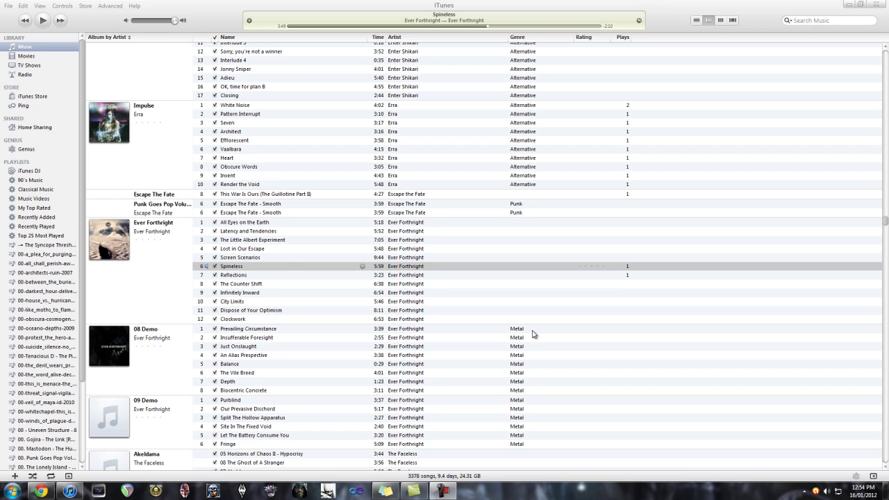
Switch from iTunes to the Ultimate Guitar page in Chrome.
click(41, 491)
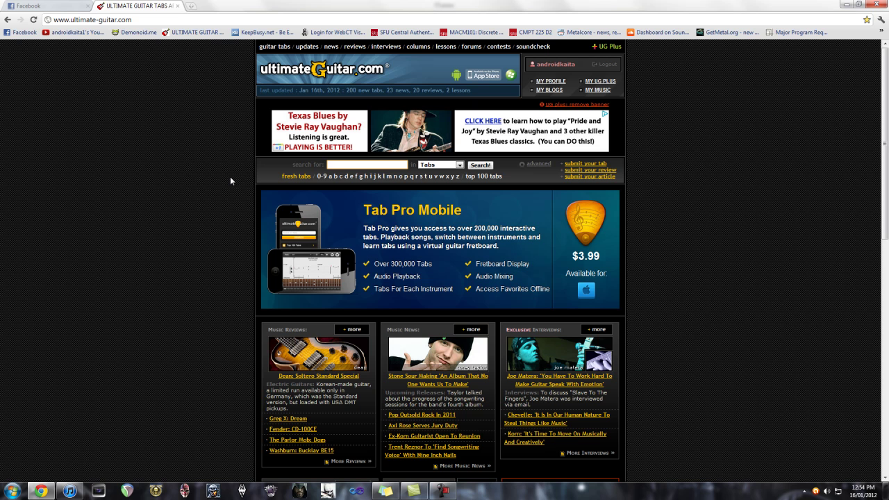
Search for 'Intake' and open the Volumes Intake (ver 3) Guitar Pro tab page.
text(Inta)
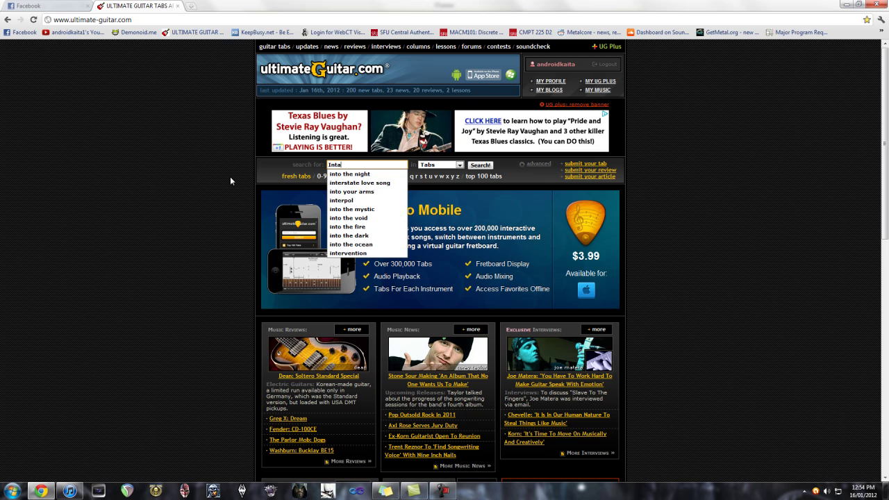
text(ke)
key(Return)
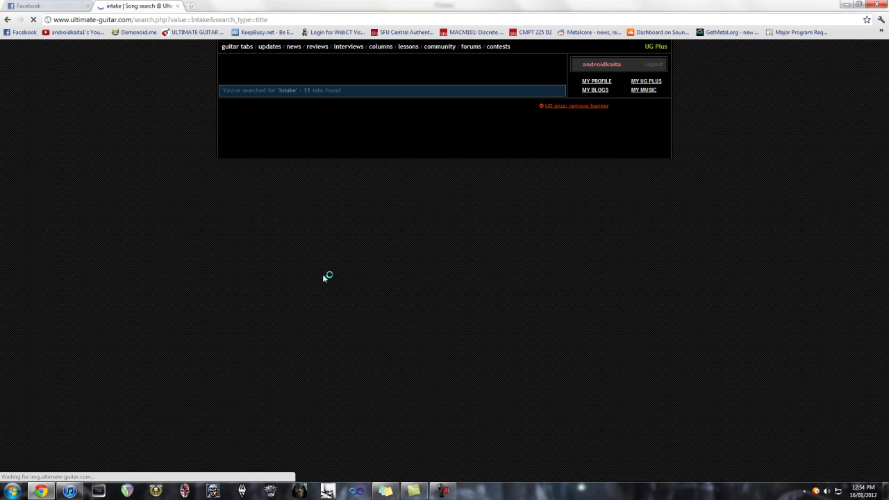
scroll(491, 268, down, 3)
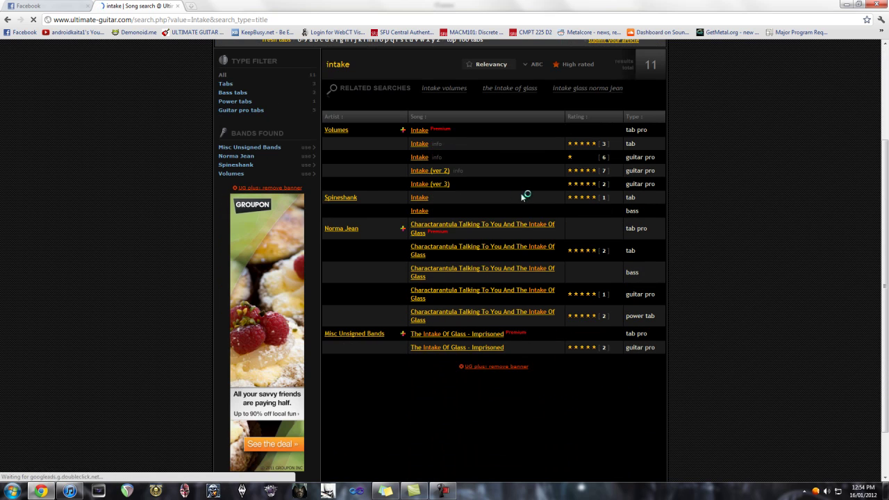
click(437, 187)
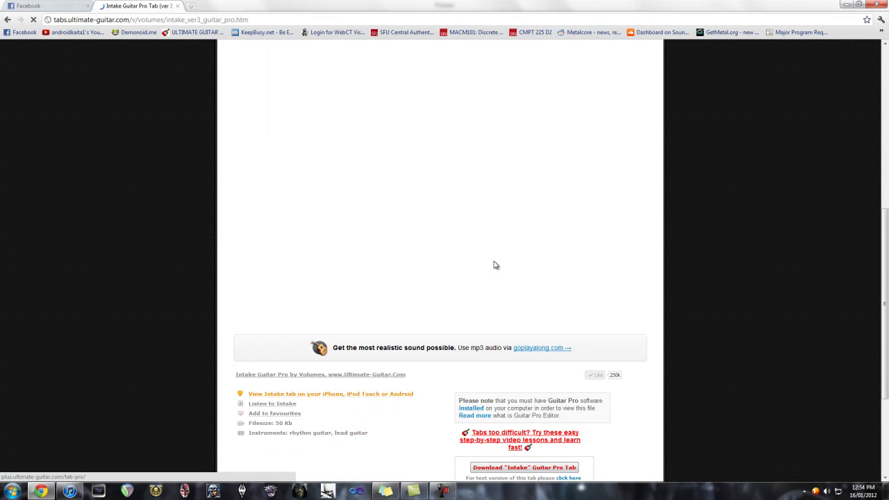
scroll(493, 265, down, 3)
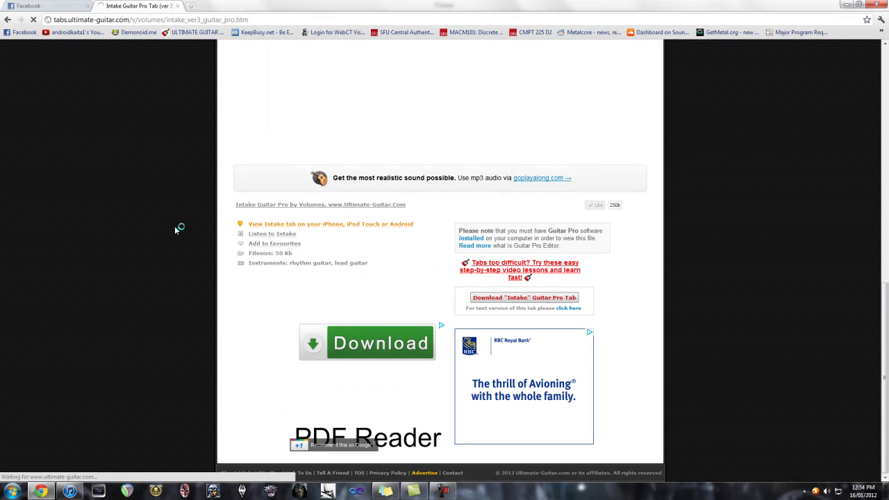
Download the tab, then open volumes_intake.gp5 from Guitar Pro 6's recent files.
click(12, 490)
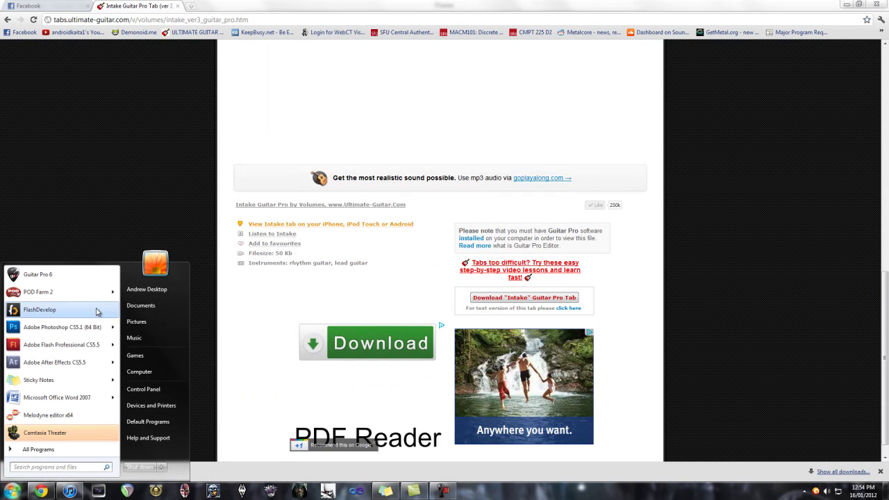
click(93, 275)
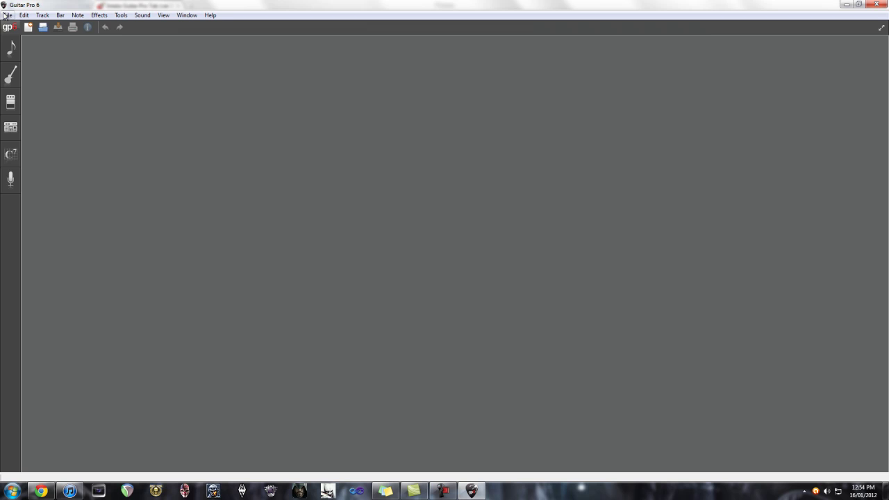
click(6, 15)
mouse_move(83, 48)
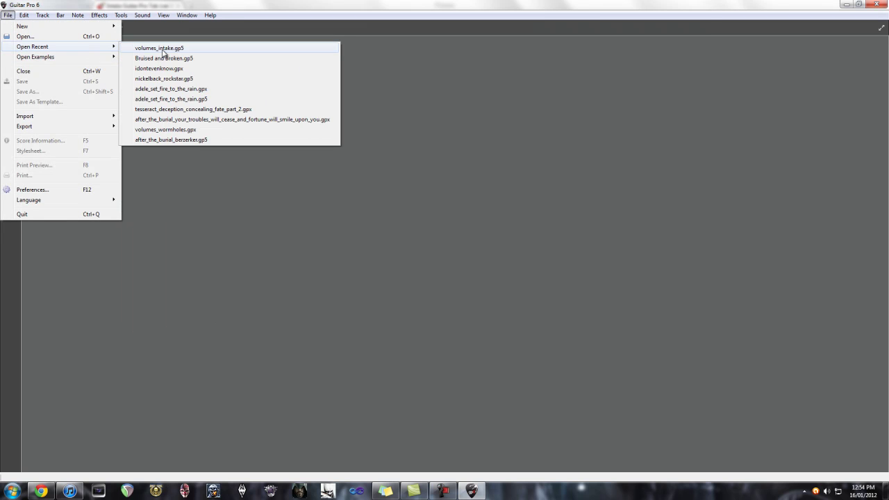
click(163, 50)
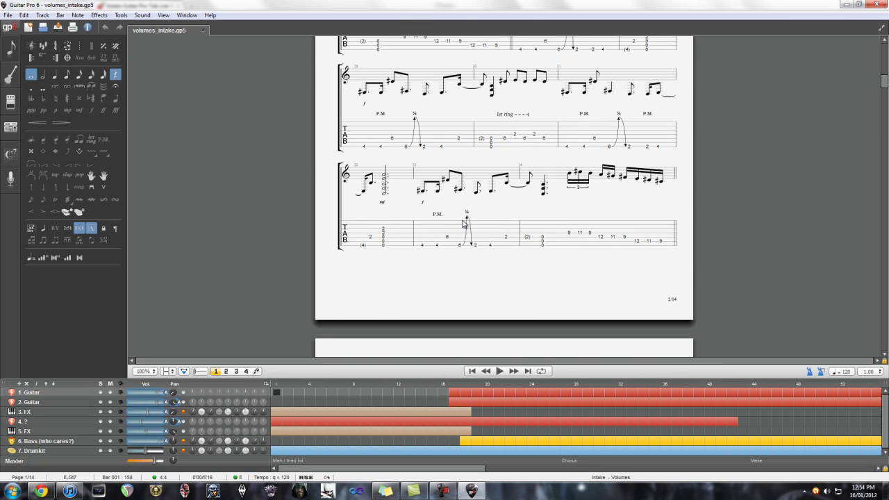
Play the song from bar 21 with the Drumkit track soloed, then stop.
scroll(441, 207, up, 5)
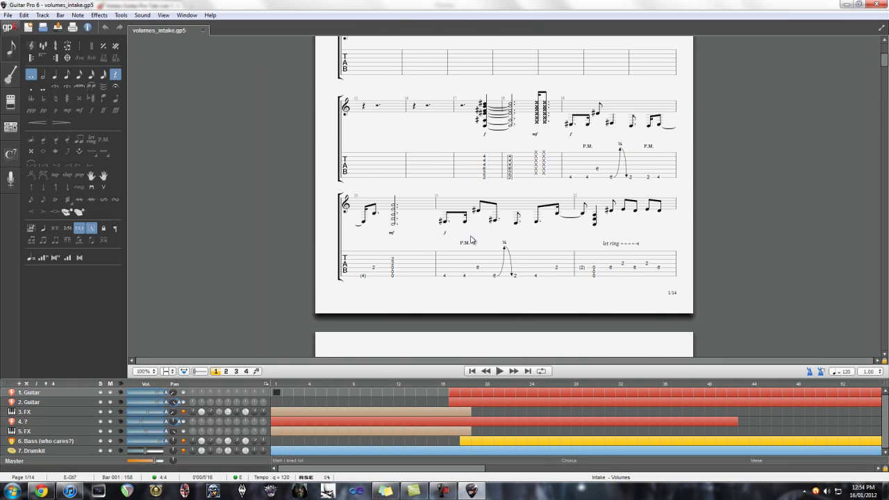
click(446, 276)
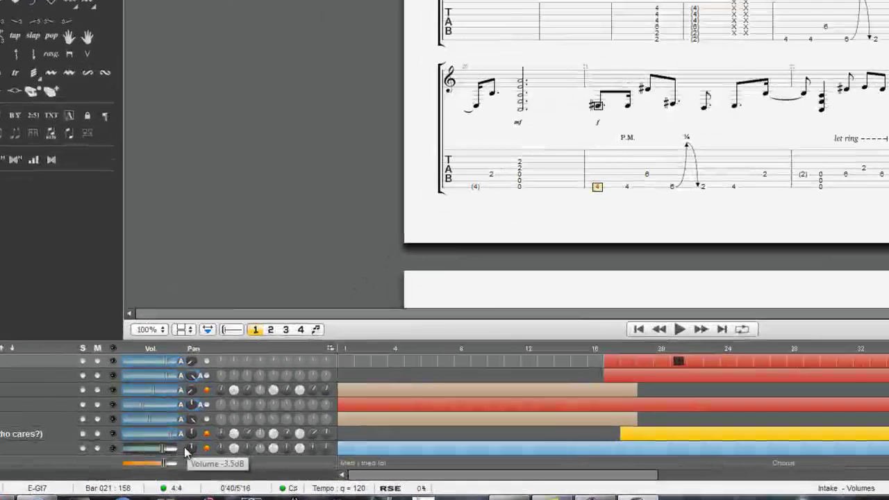
key(space)
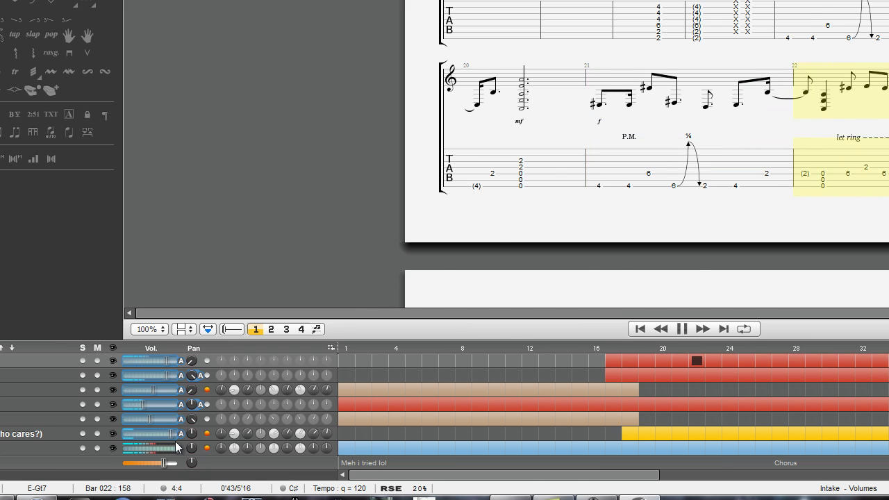
click(82, 448)
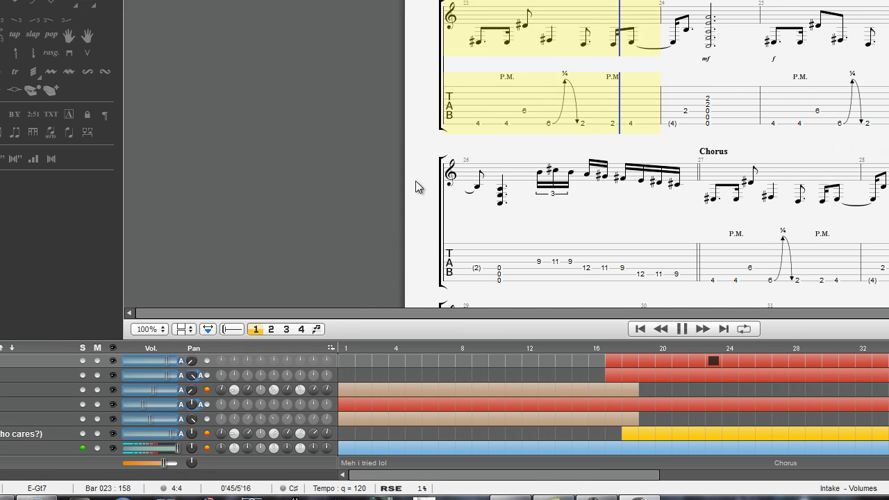
key(space)
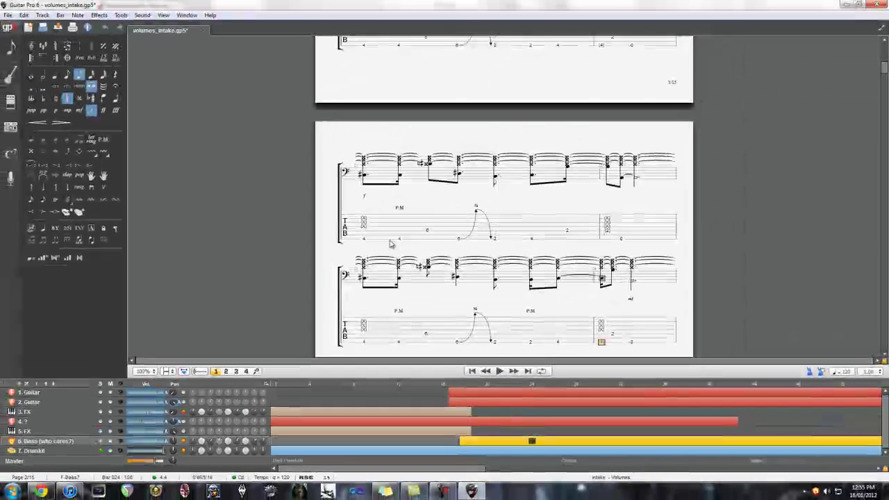
Switch the score view to the Drumkit track's drum notation.
key(ctrl+Down)
scroll(437, 253, down, 5)
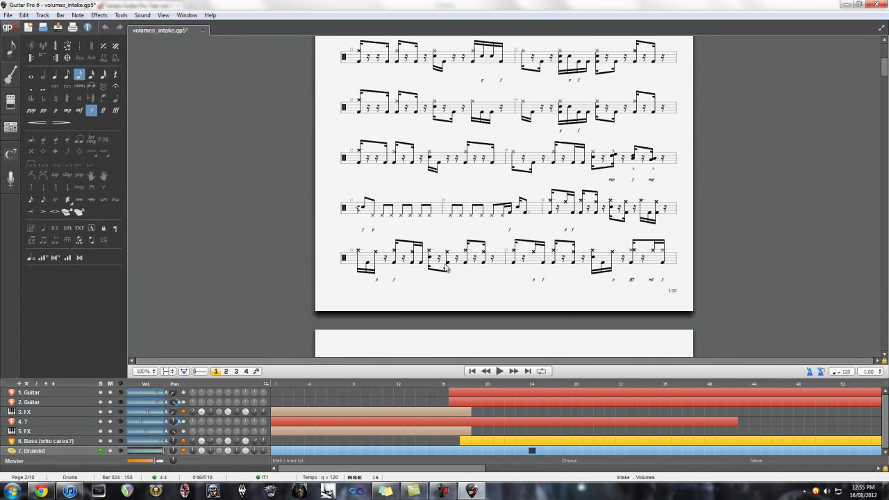
scroll(444, 266, up, 5)
scroll(444, 266, down, 7)
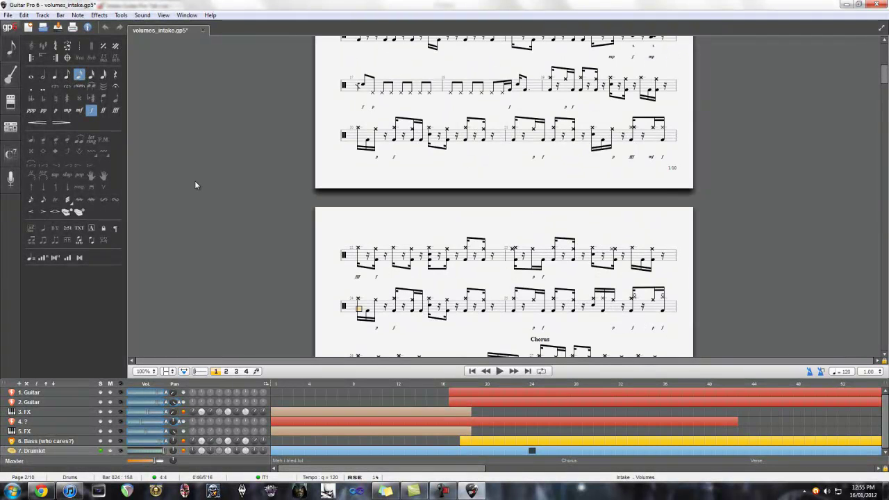
click(9, 15)
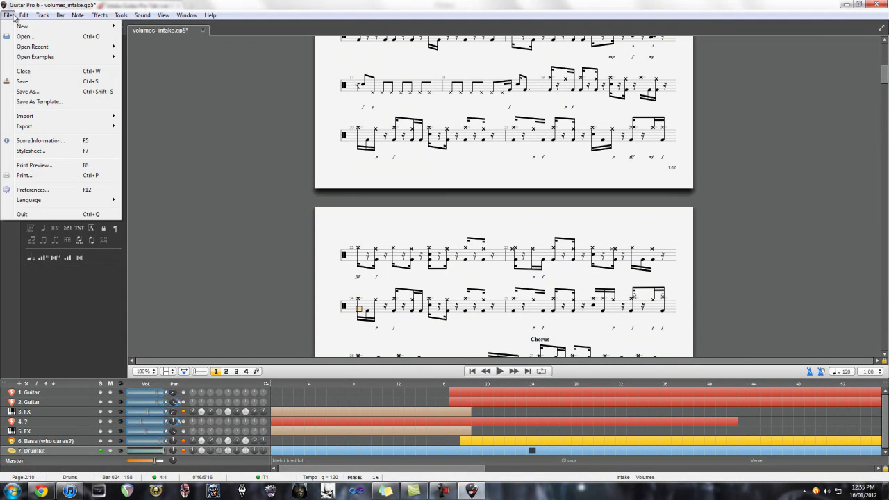
mouse_move(67, 127)
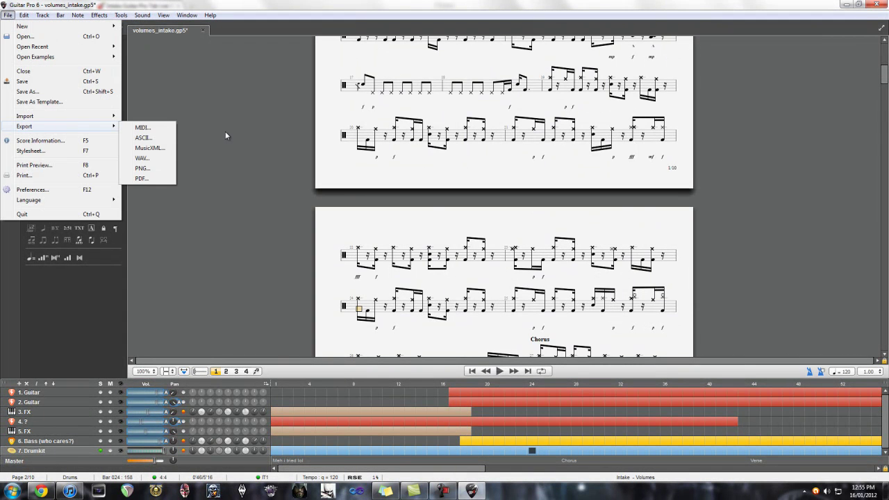
click(163, 127)
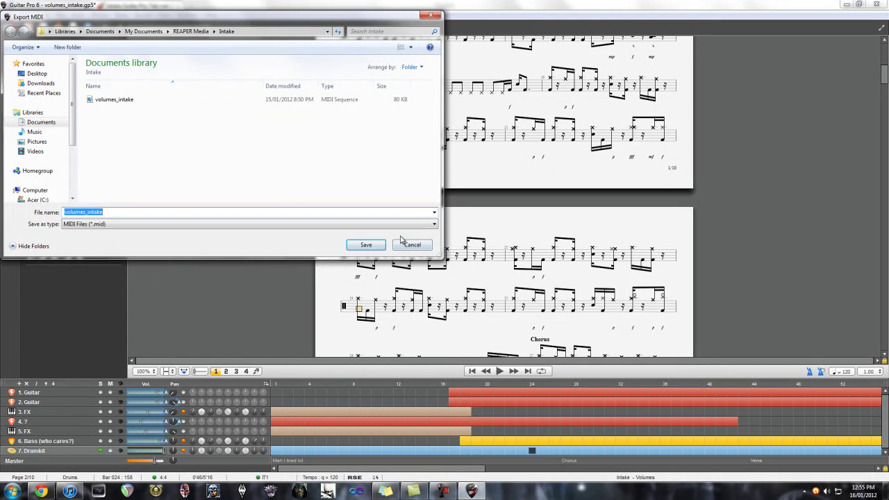
click(422, 247)
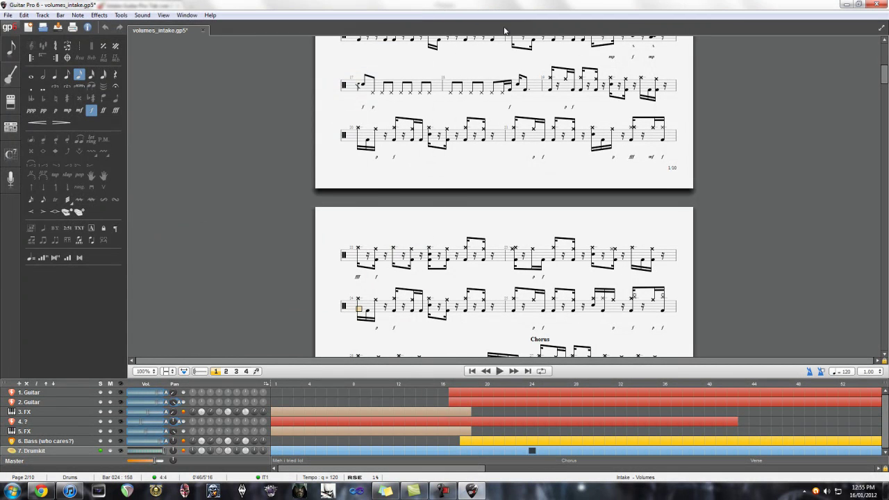
Close Guitar Pro and set the edit position in REAPER's empty project to 1.3.00.
click(879, 5)
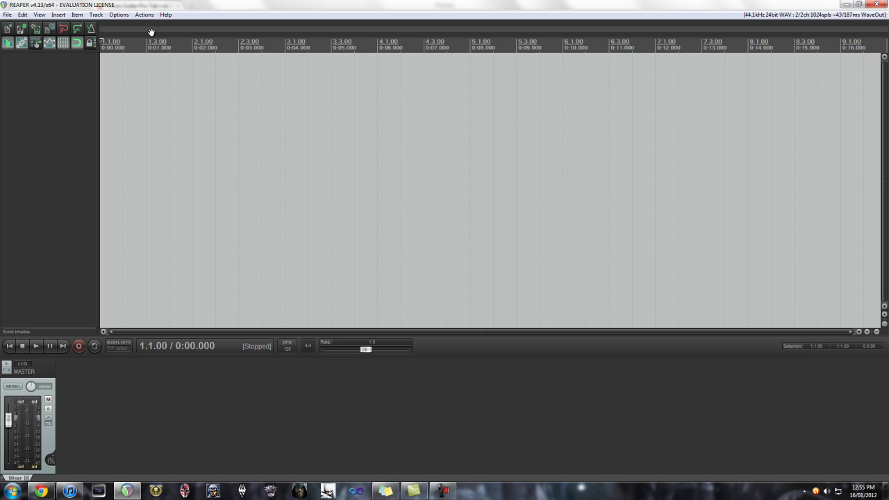
click(146, 182)
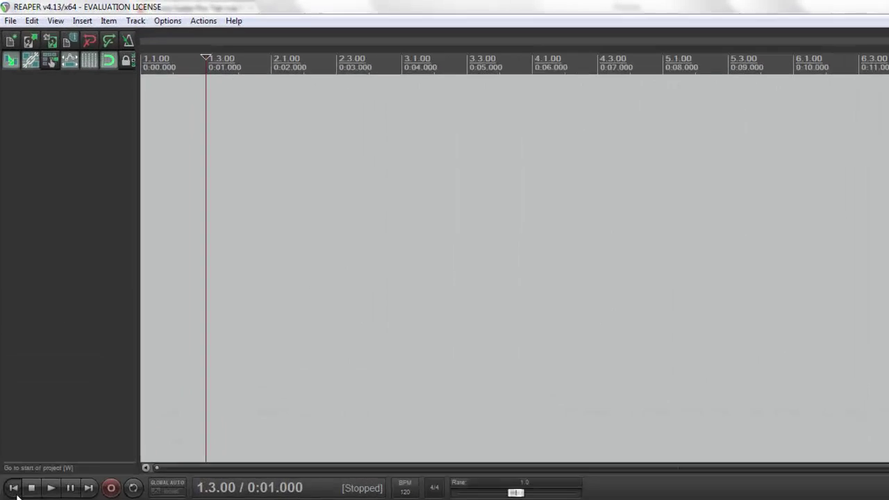
Insert volumes_intake as a media file, splitting it into 9 tracks with merged tempo map.
click(87, 22)
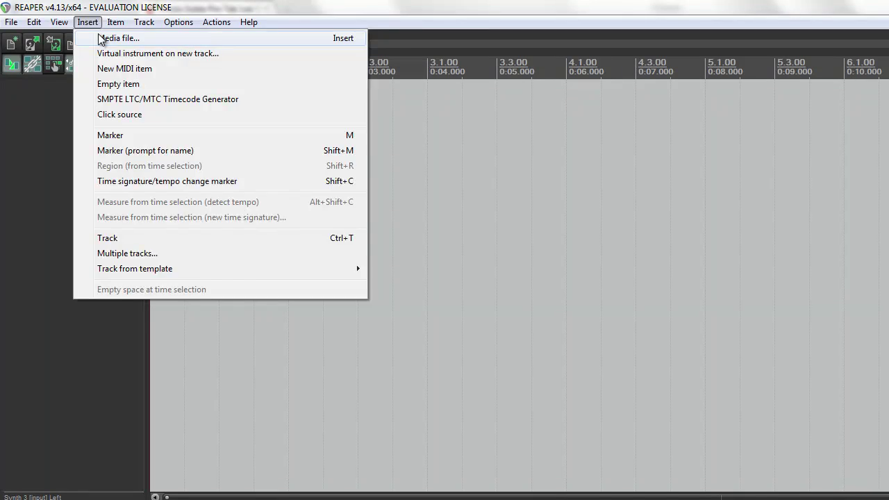
click(101, 37)
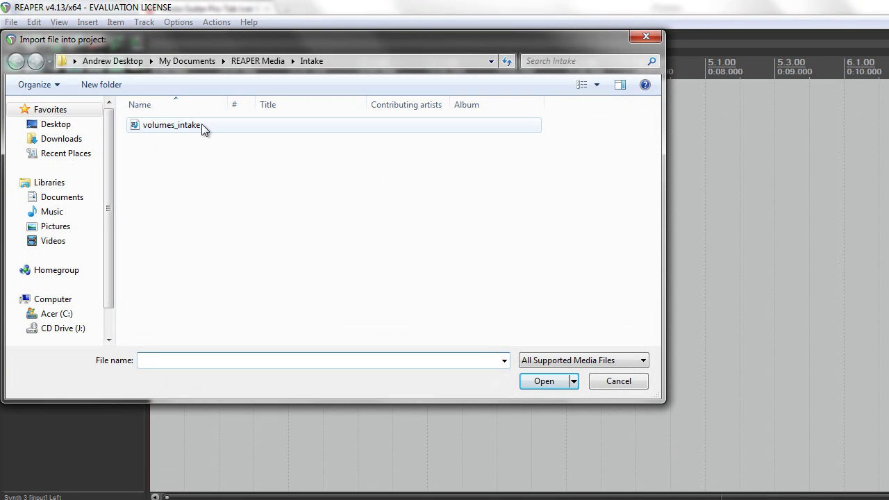
click(202, 125)
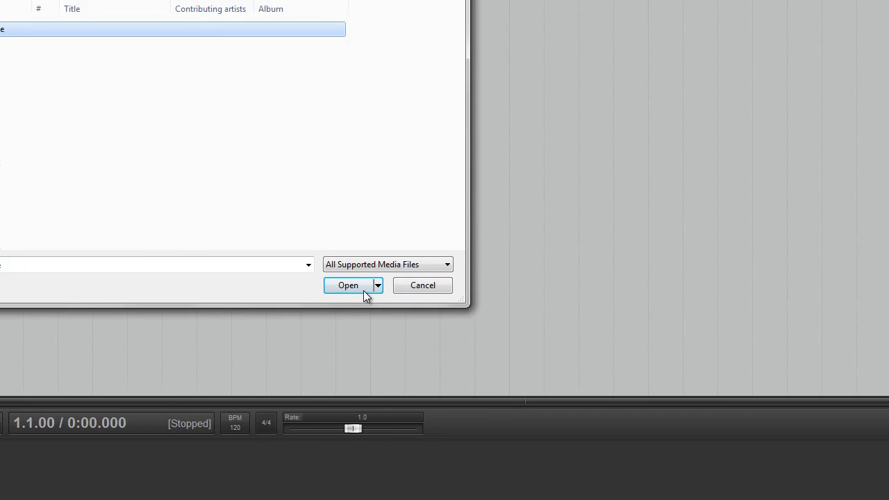
click(545, 382)
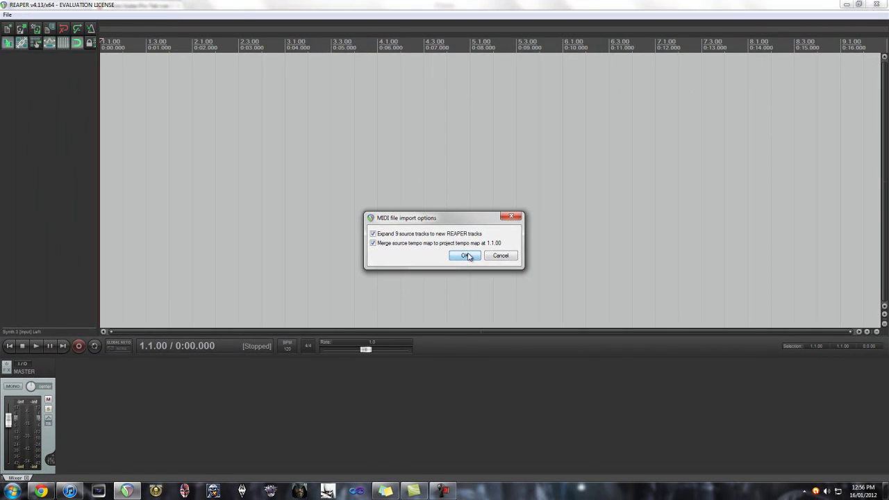
click(465, 255)
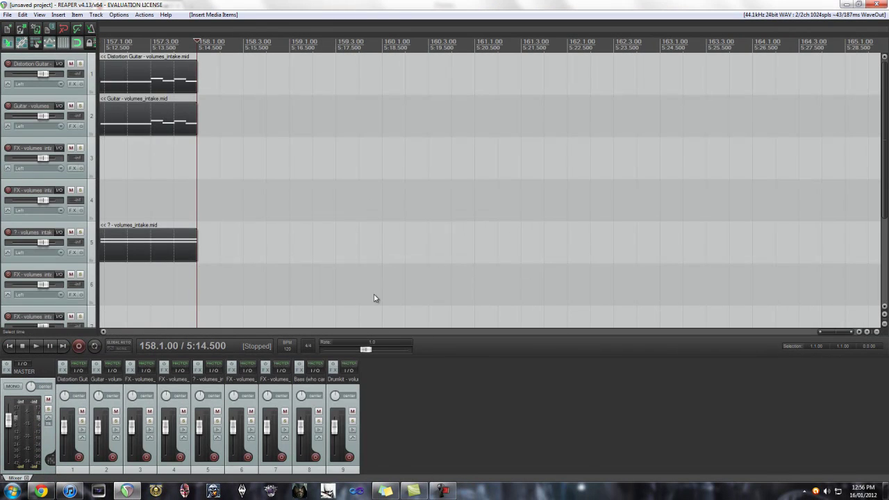
scroll(305, 154, down, 5)
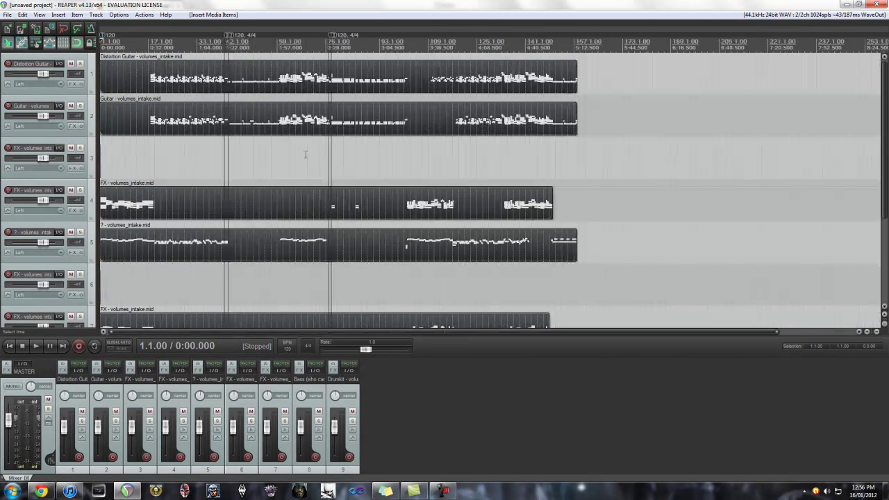
click(224, 116)
scroll(229, 152, down, 3)
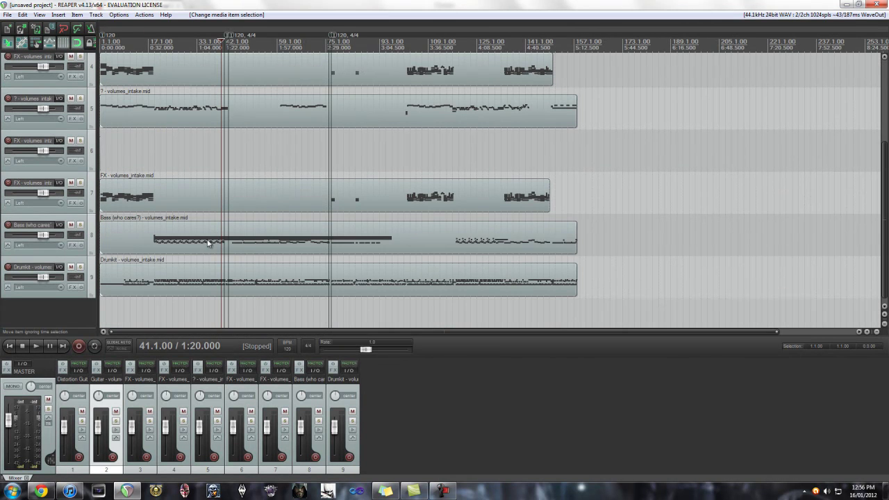
click(161, 234)
scroll(327, 228, up, 4)
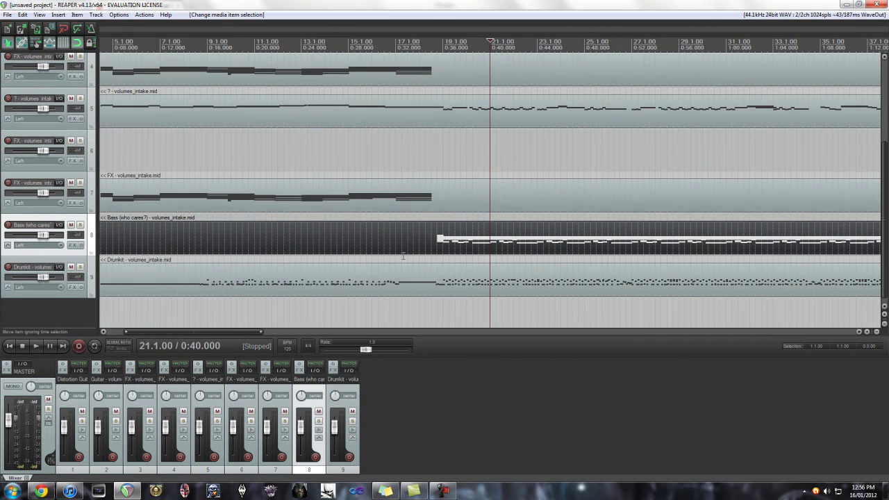
click(211, 285)
click(440, 276)
scroll(440, 277, down, 1)
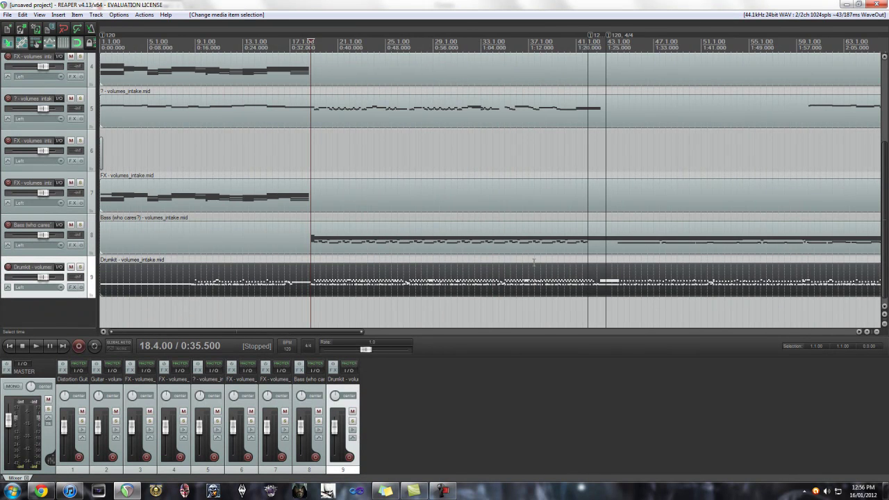
scroll(476, 231, down, 1)
scroll(458, 236, up, 3)
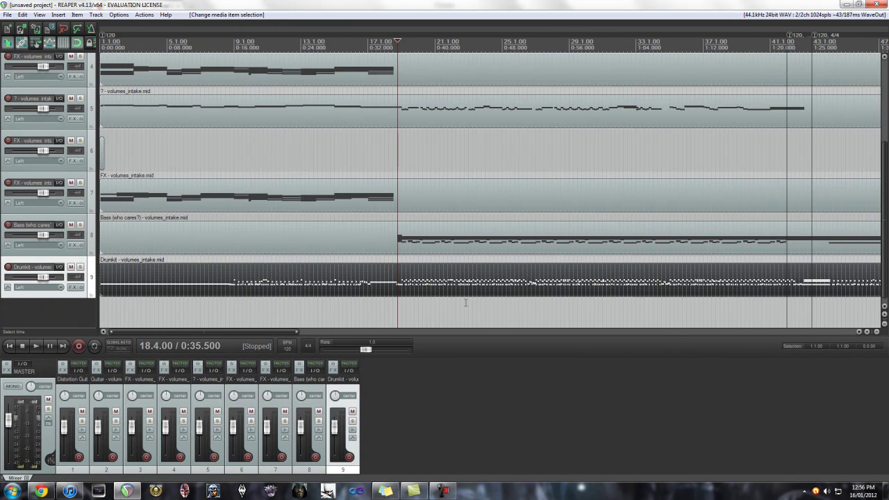
scroll(466, 303, up, 5)
key(space)
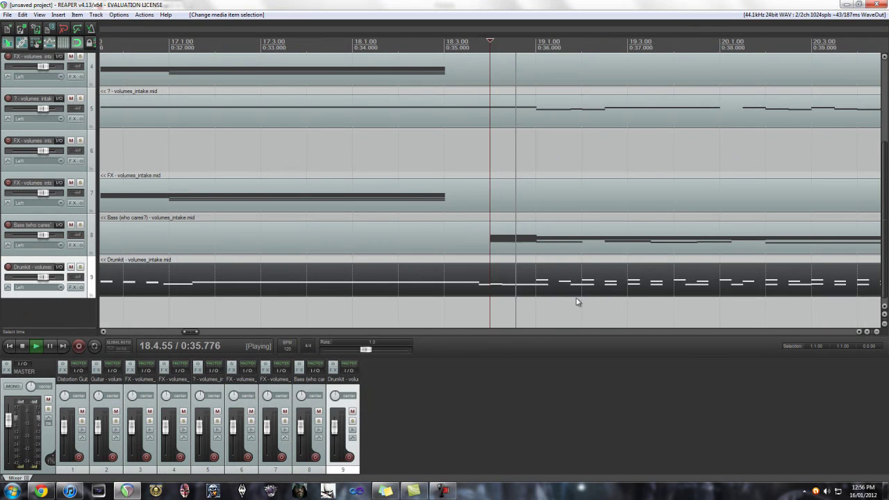
scroll(577, 302, down, 4)
key(space)
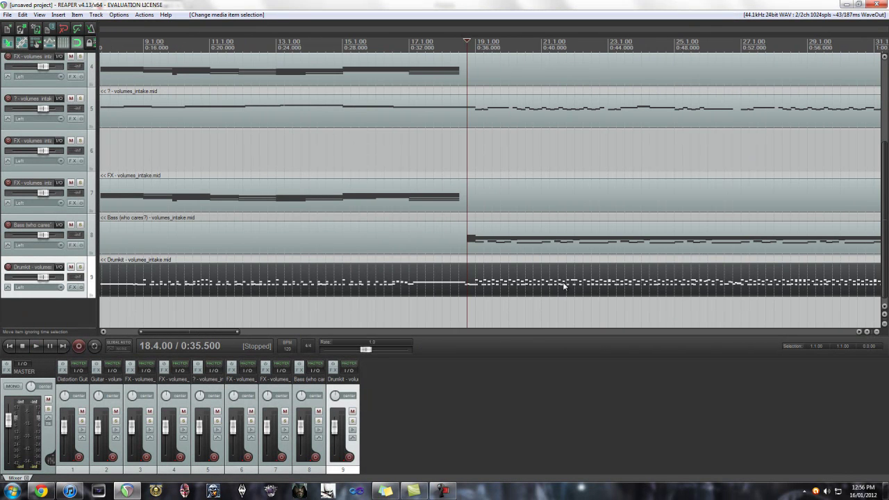
double_click(472, 291)
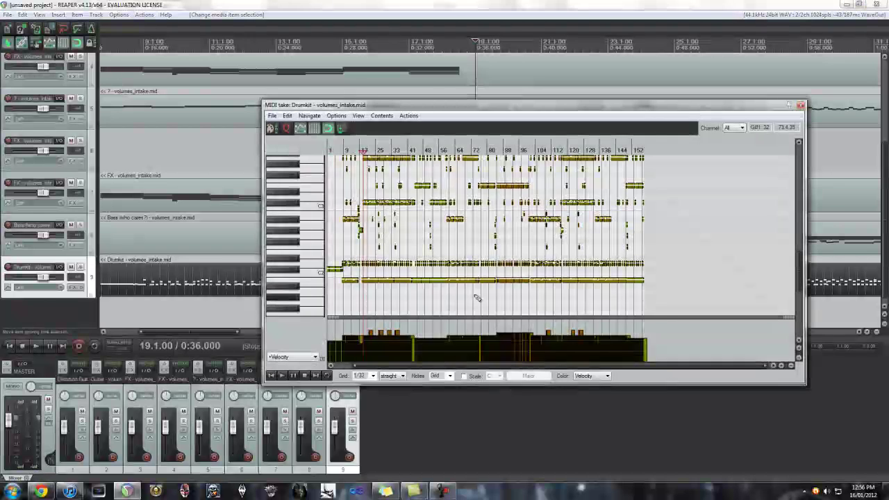
scroll(511, 255, up, 6)
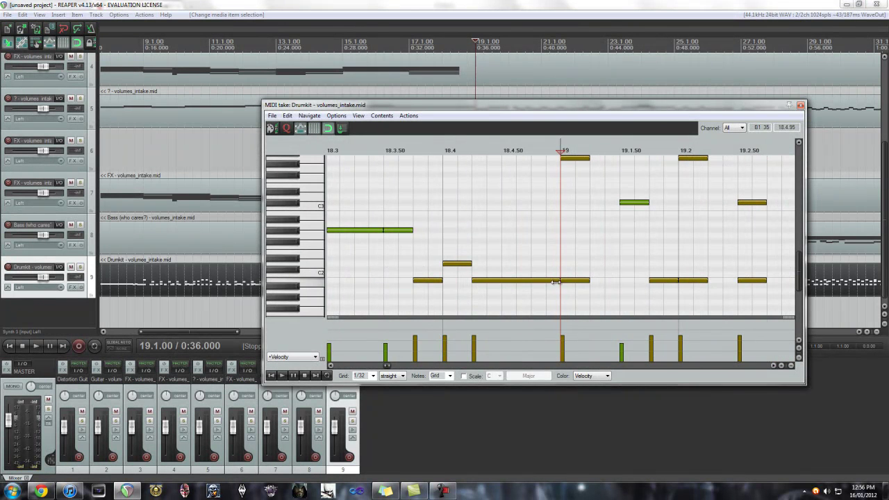
scroll(306, 234, up, 5)
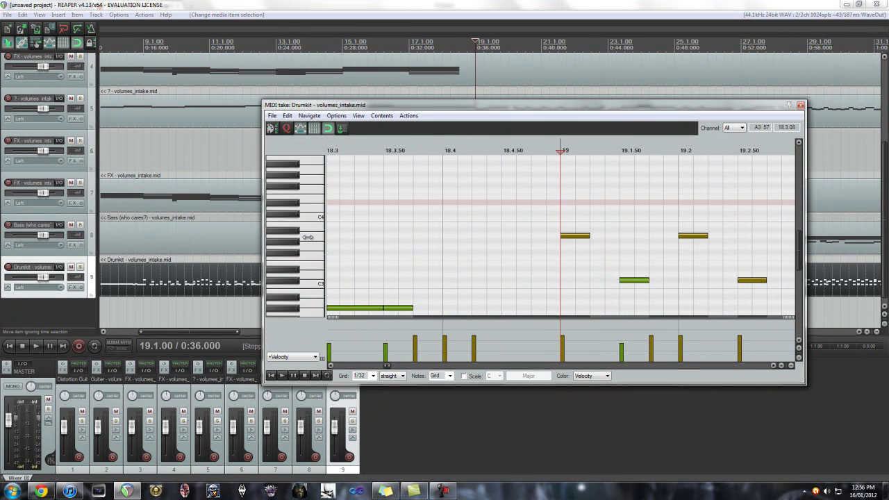
scroll(305, 233, down, 3)
scroll(306, 233, down, 4)
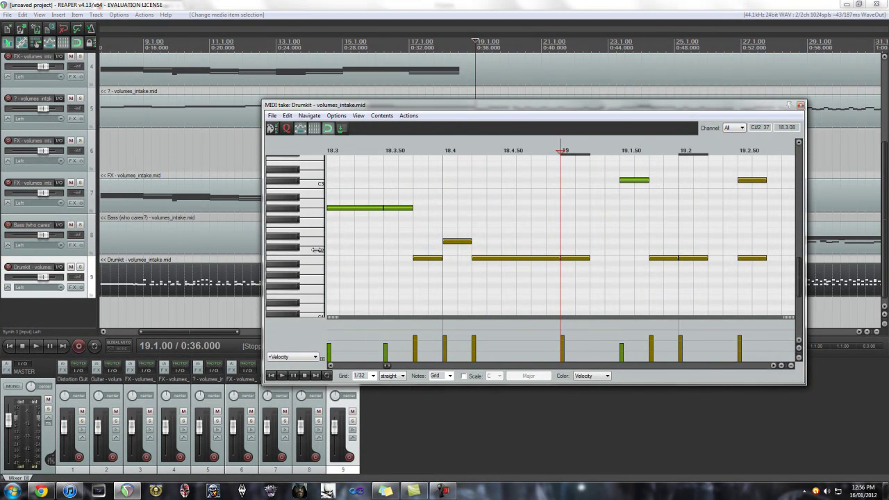
click(316, 250)
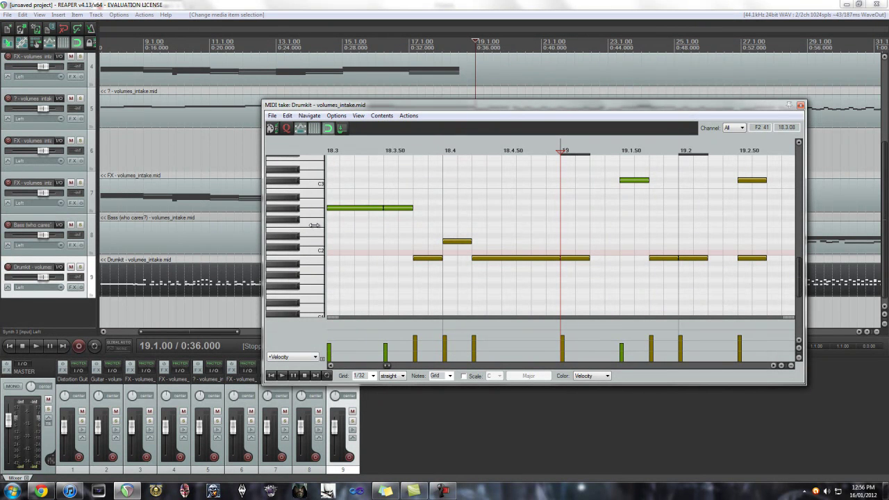
click(801, 106)
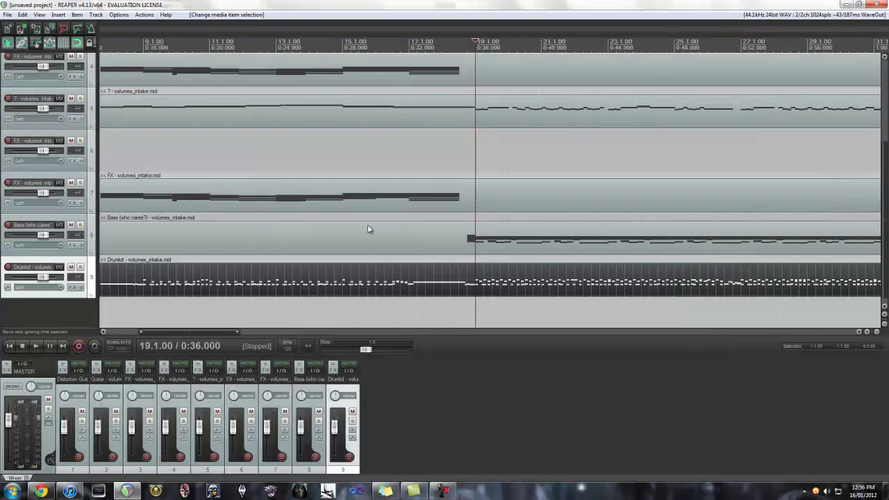
Move the play position to 18.4.00 and add the Superior Drummer 2 VSTi to the Drumkit track.
click(465, 286)
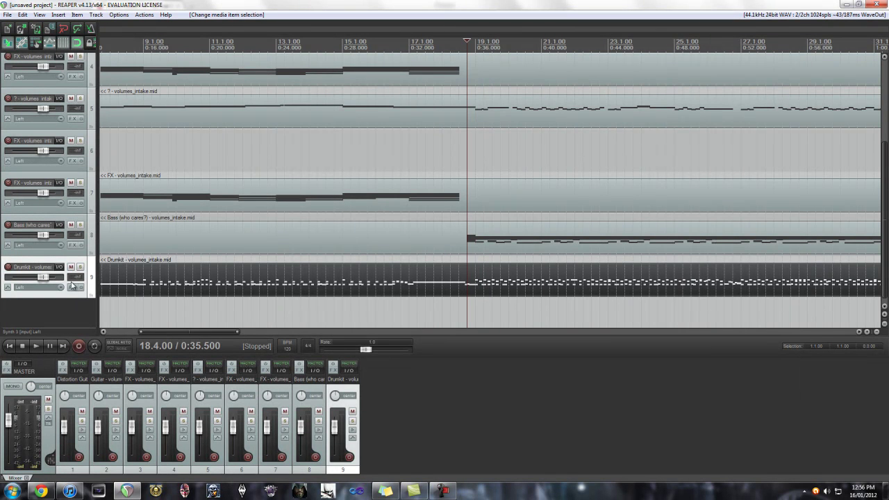
scroll(208, 281, down, 3)
scroll(247, 277, up, 3)
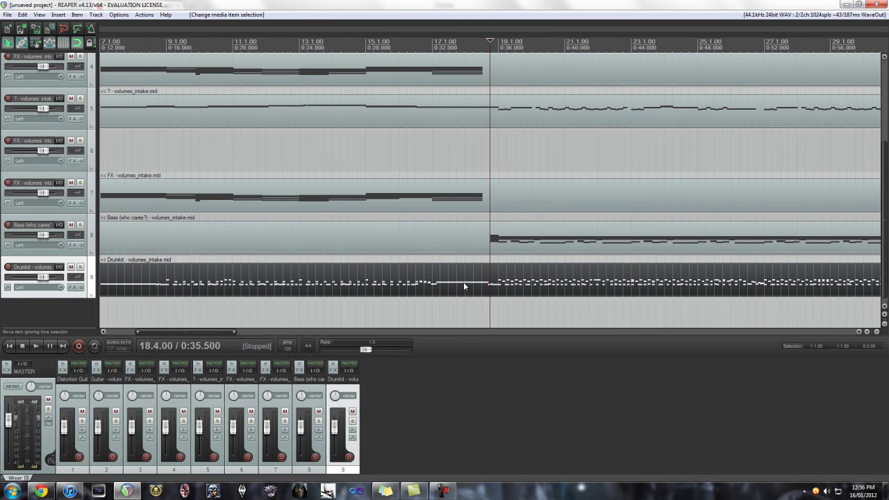
click(73, 288)
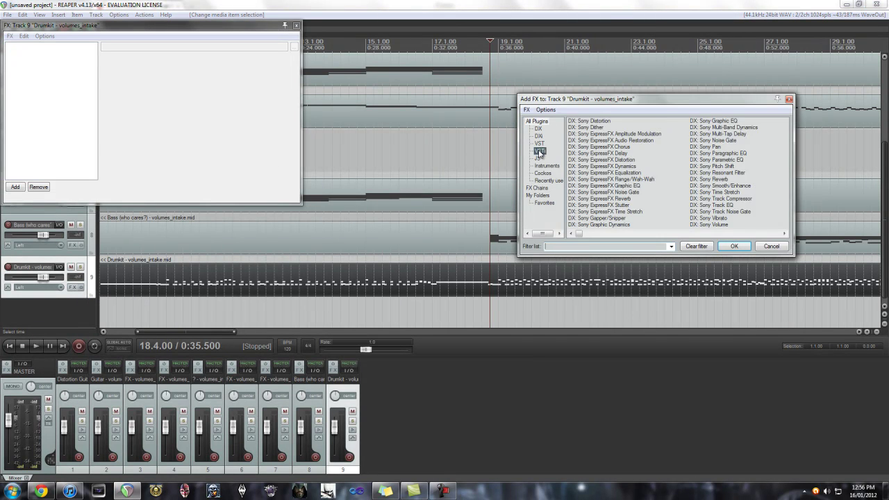
click(540, 151)
double_click(590, 159)
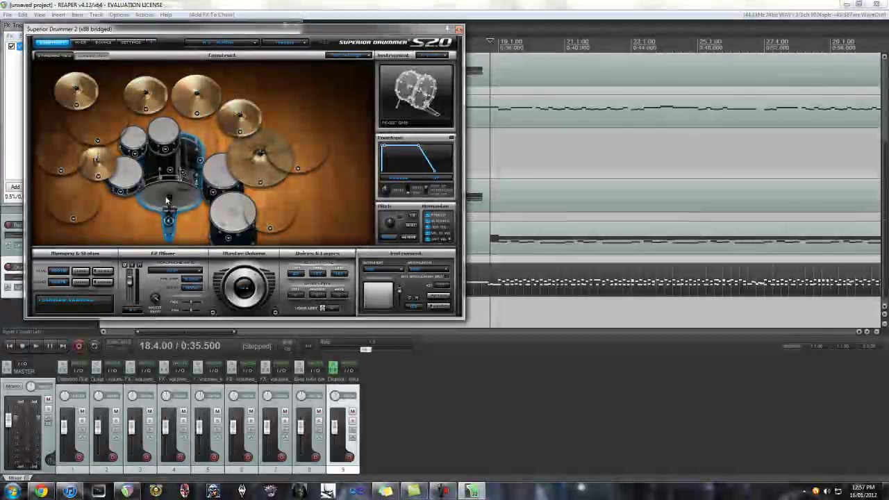
Audition the small rack tom twice, then close the Superior Drummer and FX windows.
click(135, 149)
click(134, 149)
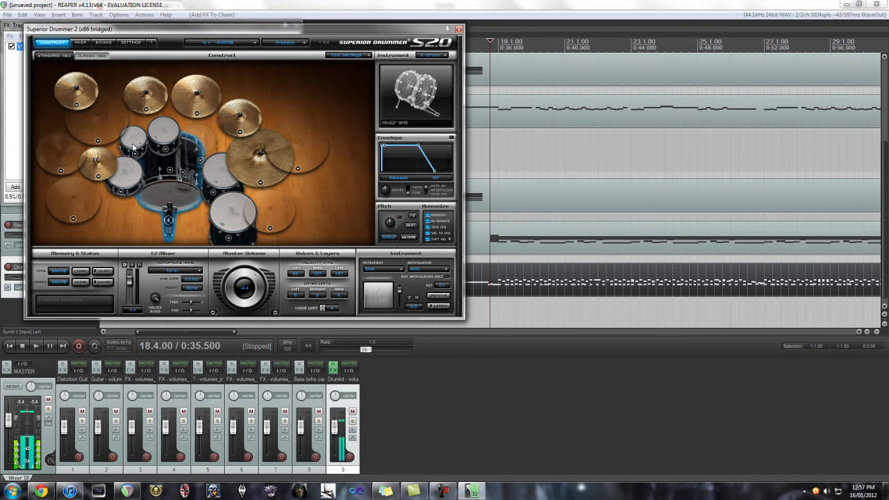
click(459, 30)
click(292, 29)
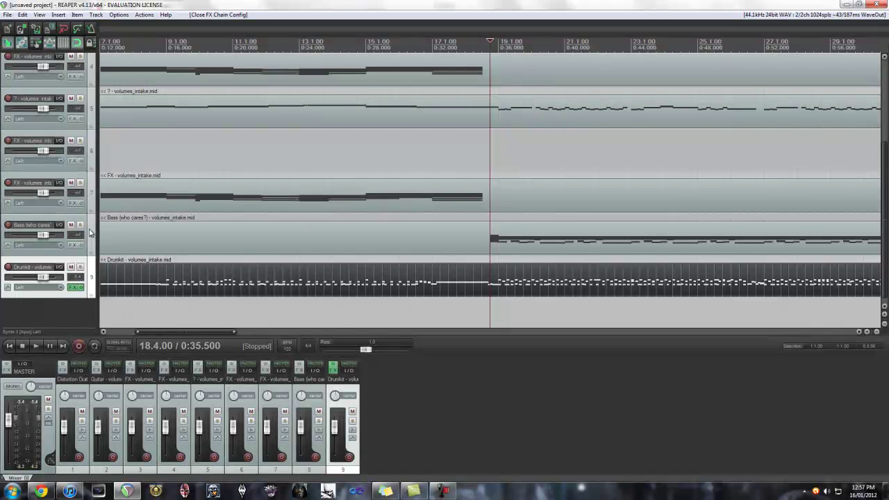
Play from bar 17 with the Drumkit track soloed via Alt+S, then stop.
click(440, 320)
key(space)
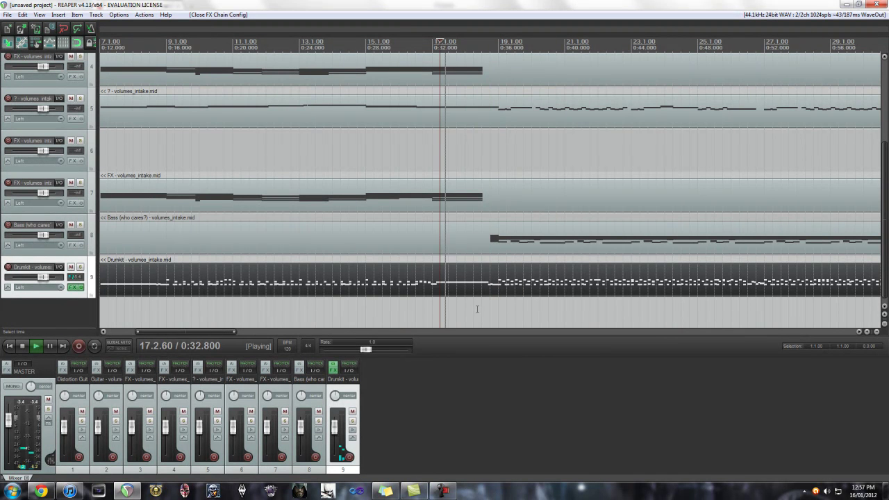
key(alt+s)
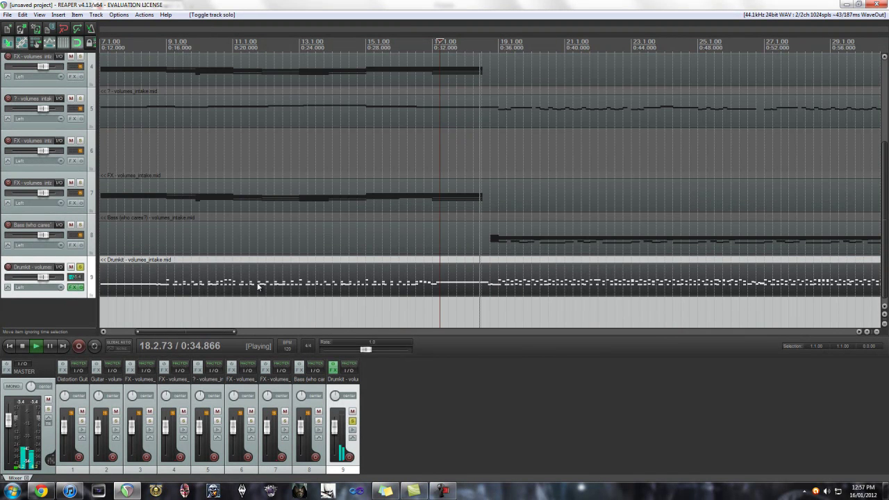
scroll(486, 285, down, 3)
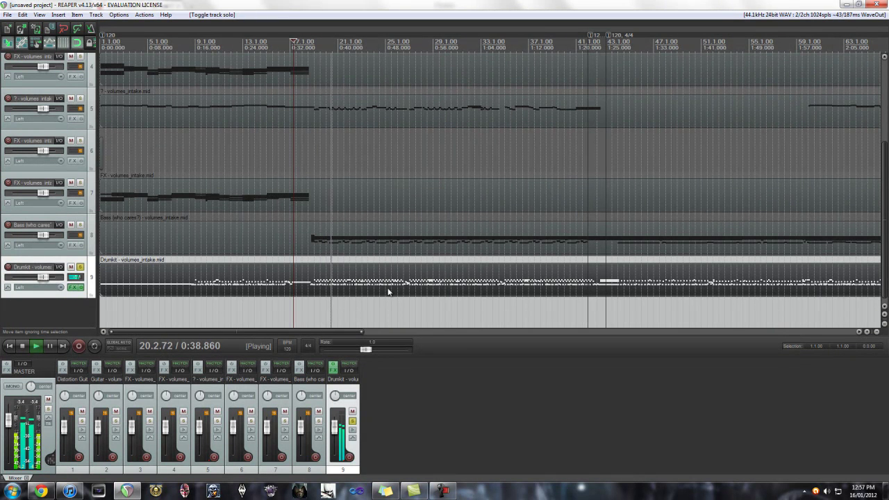
key(space)
Select all Drumkit notes in the MIDI editor, set their velocity to 127, and play back.
double_click(313, 284)
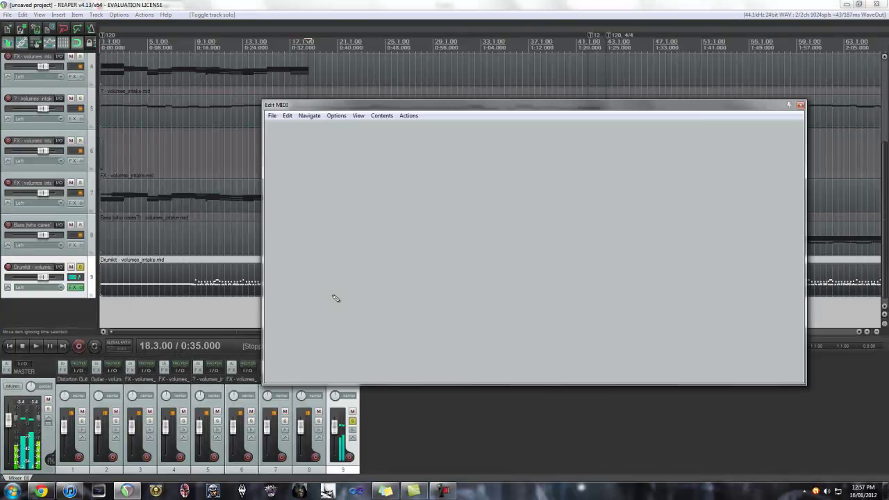
scroll(456, 274, down, 5)
key(ctrl+a)
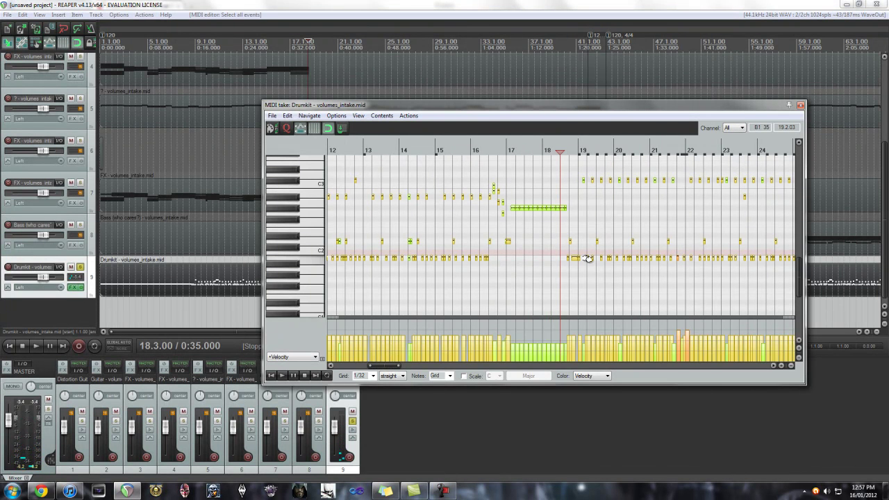
drag(627, 344, 731, 136)
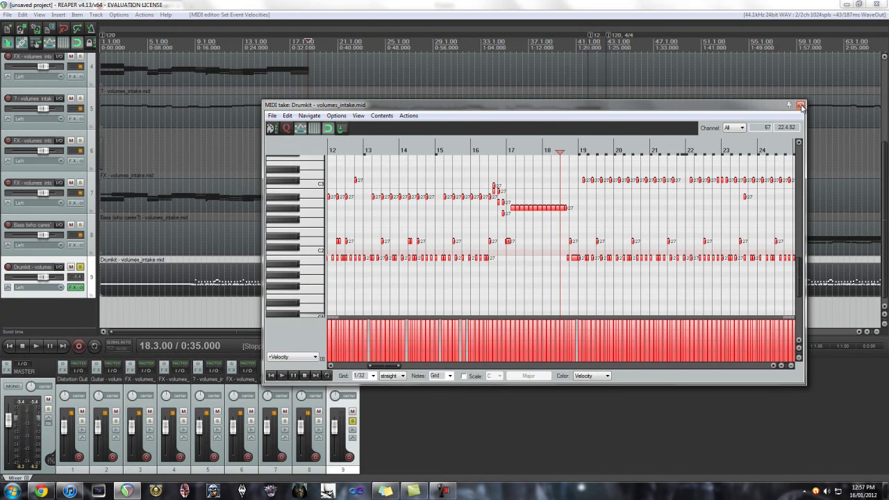
click(801, 106)
key(space)
scroll(556, 283, up, 3)
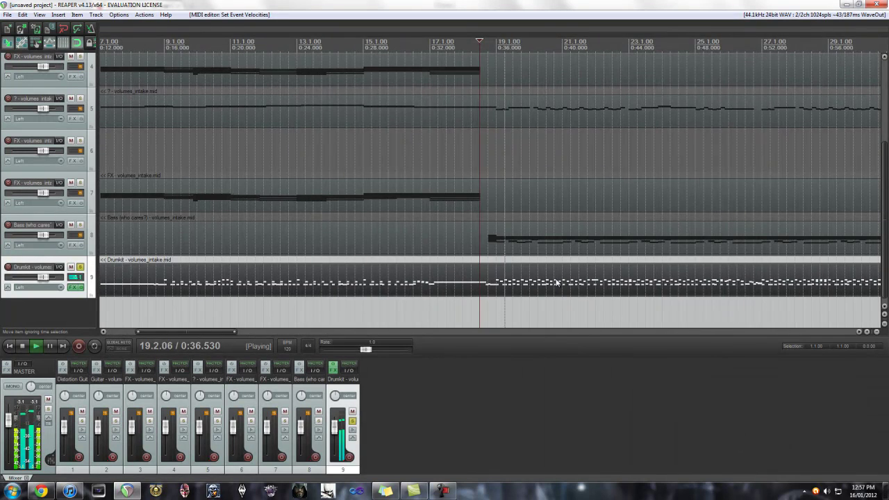
Stop playback at bar 22.3, zoom out, and unsolo the Drumkit track.
scroll(535, 281, down, 3)
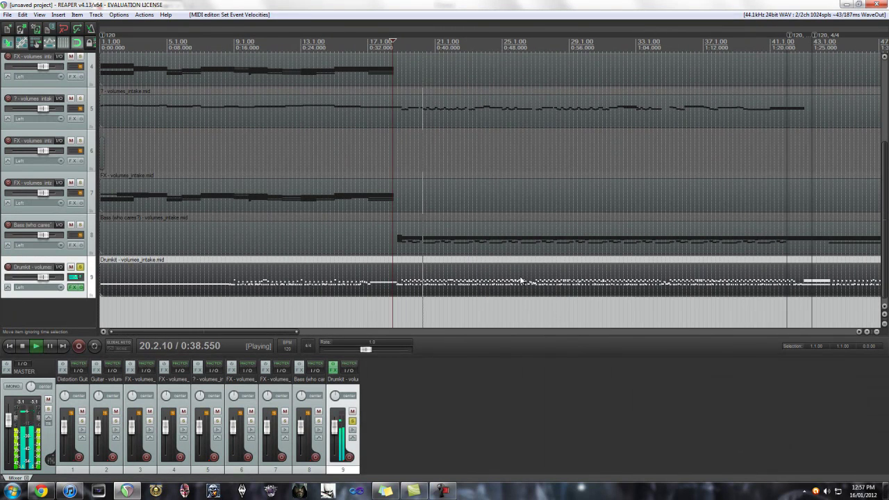
click(461, 291)
key(space)
scroll(478, 280, down, 3)
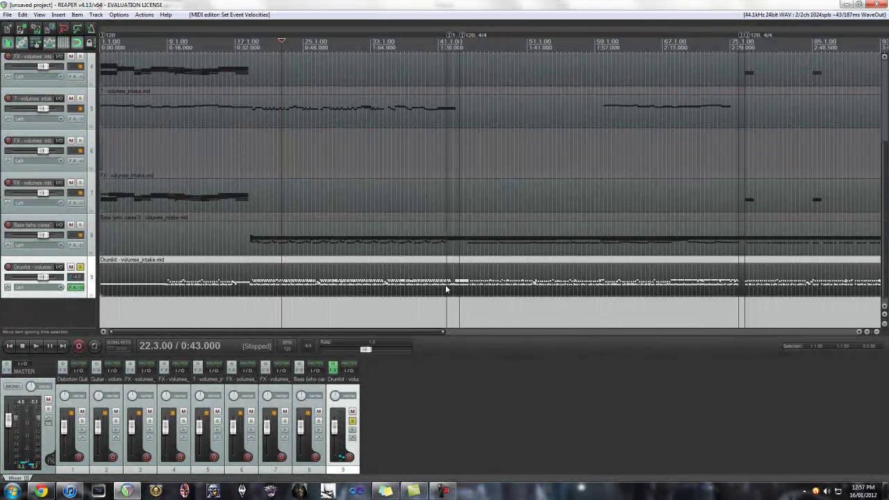
scroll(451, 287, down, 3)
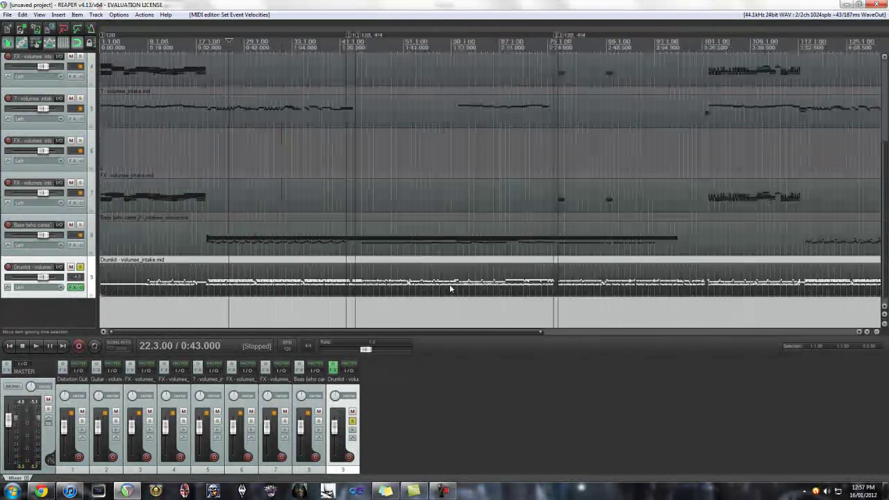
click(80, 267)
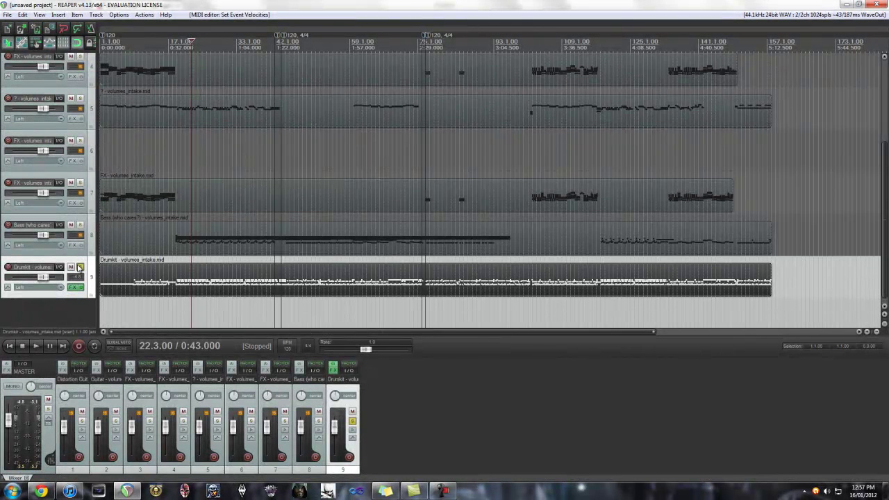